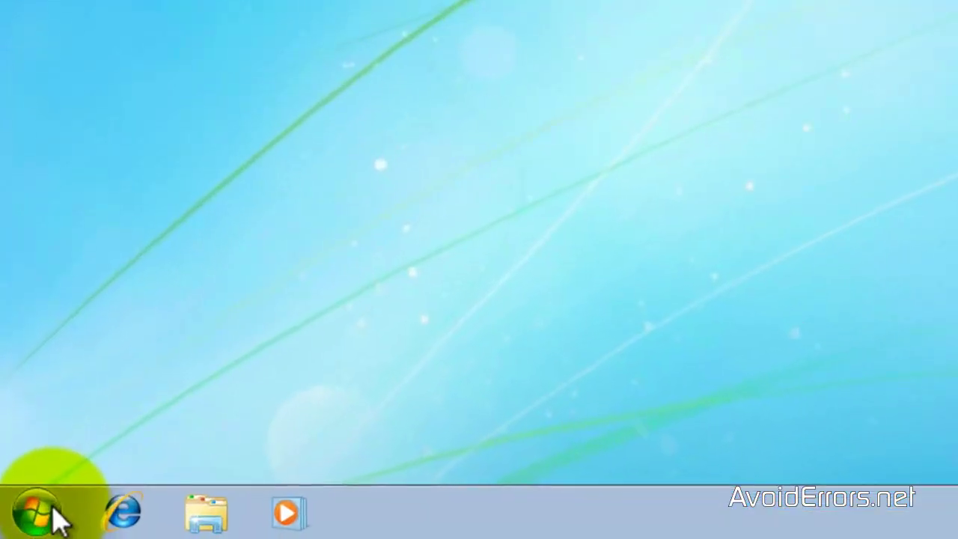
# - Open Control Panel from the Start menu and go to User Accounts
pyautogui.click(14, 528)
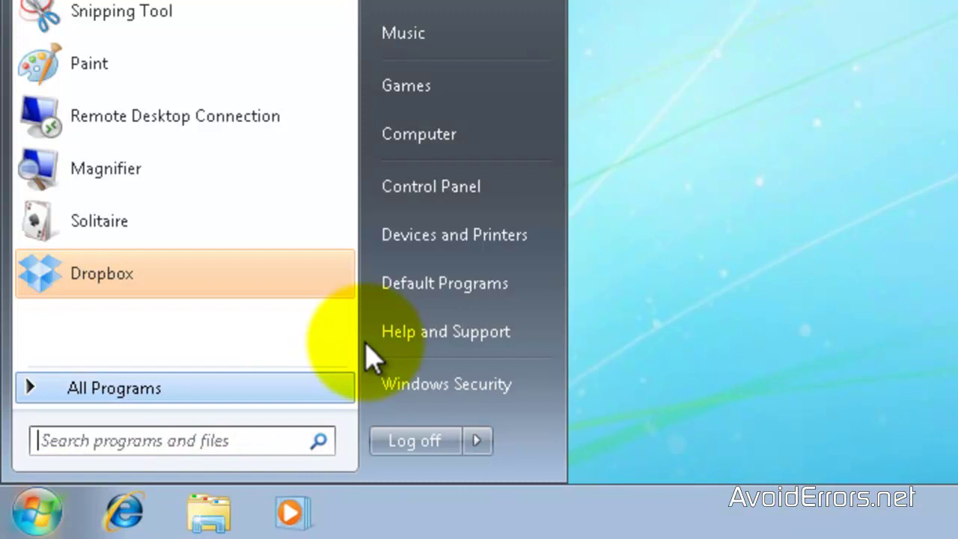
pyautogui.click(419, 202)
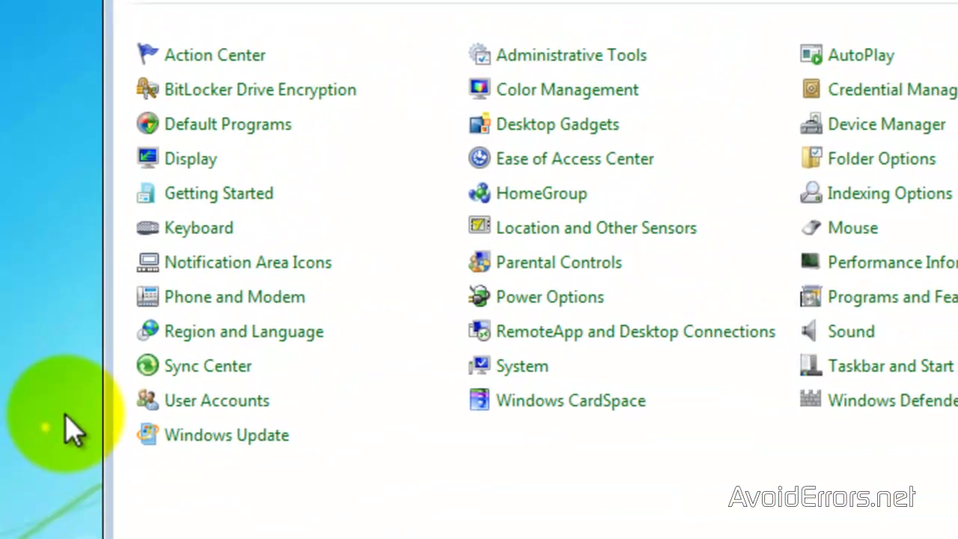
pyautogui.click(146, 404)
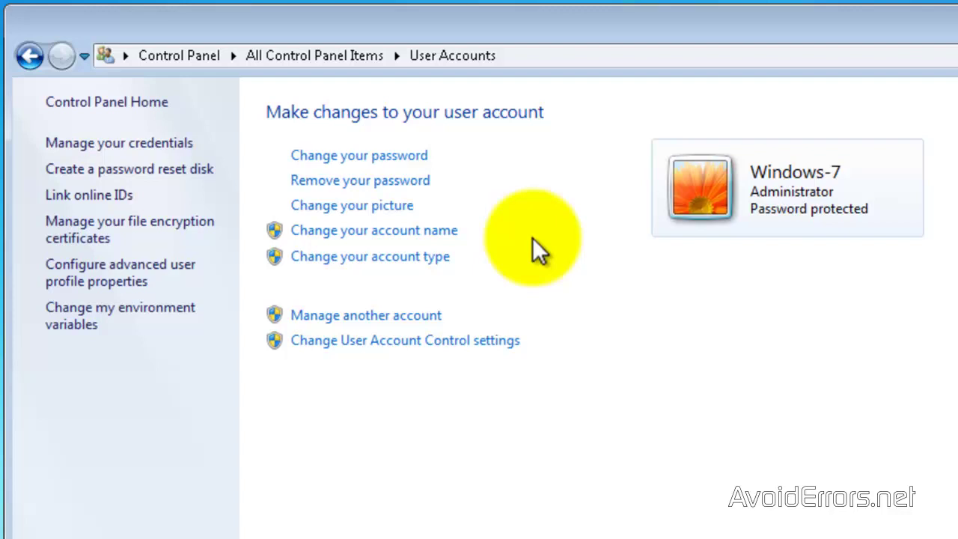
# - From Manage another account, add a new administrator account called 'AvoidErrors'
pyautogui.click(430, 320)
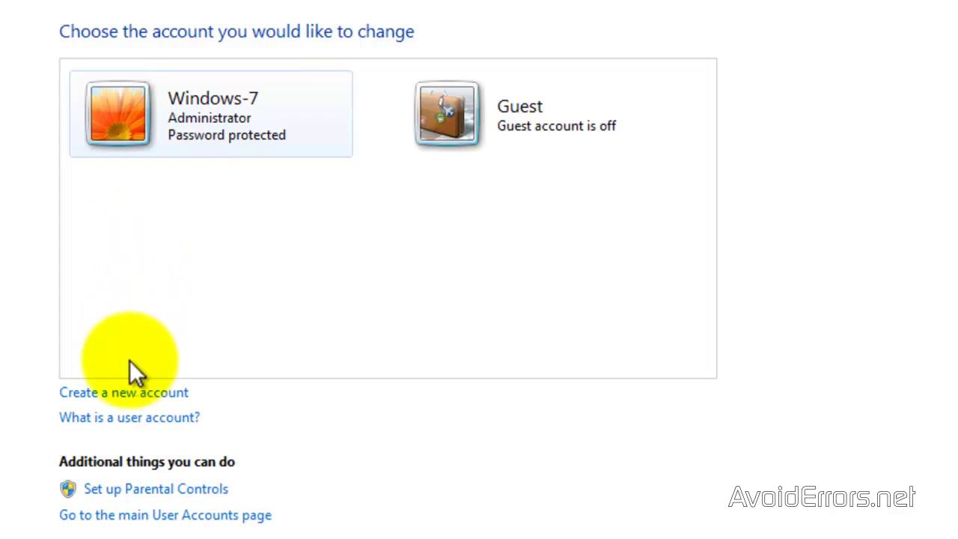
pyautogui.click(129, 391)
pyautogui.write('A')
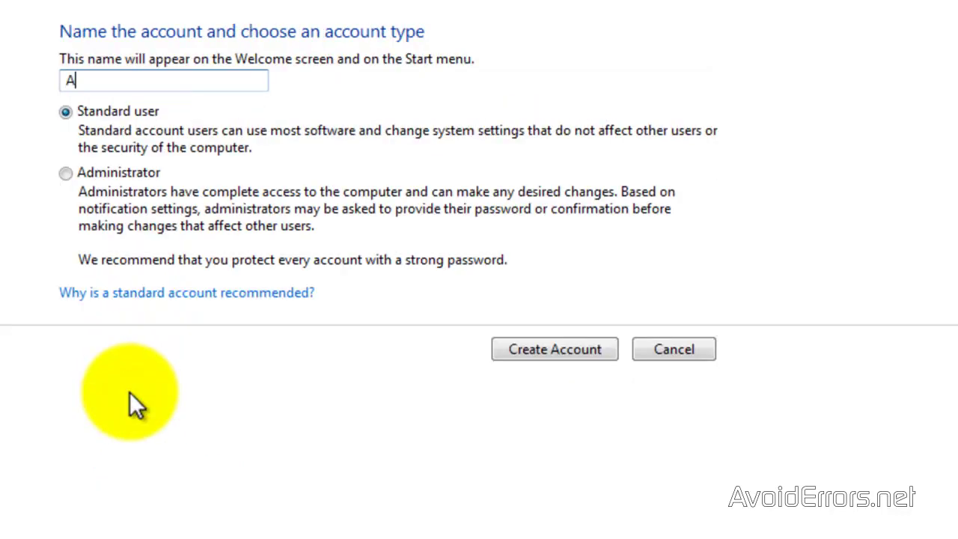
pyautogui.write('voidErrors')
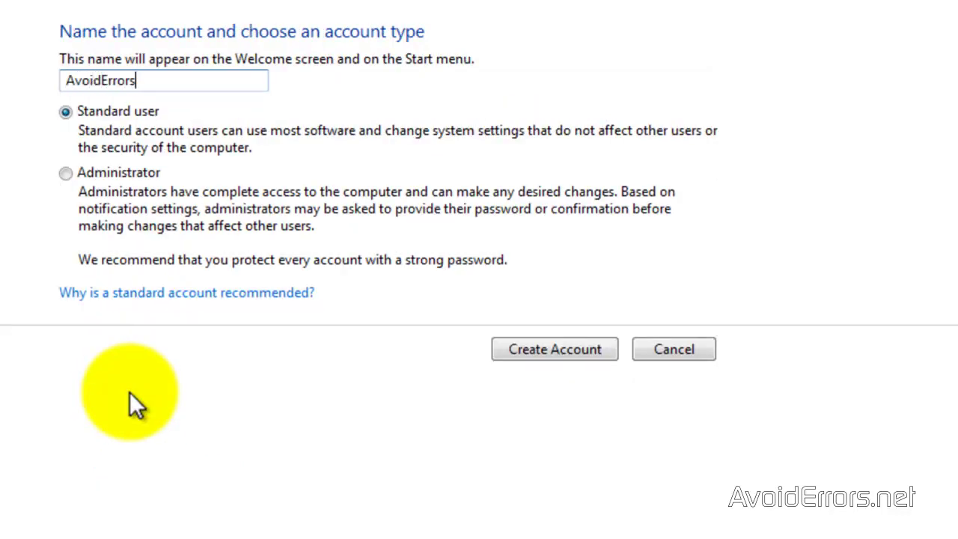
pyautogui.click(66, 174)
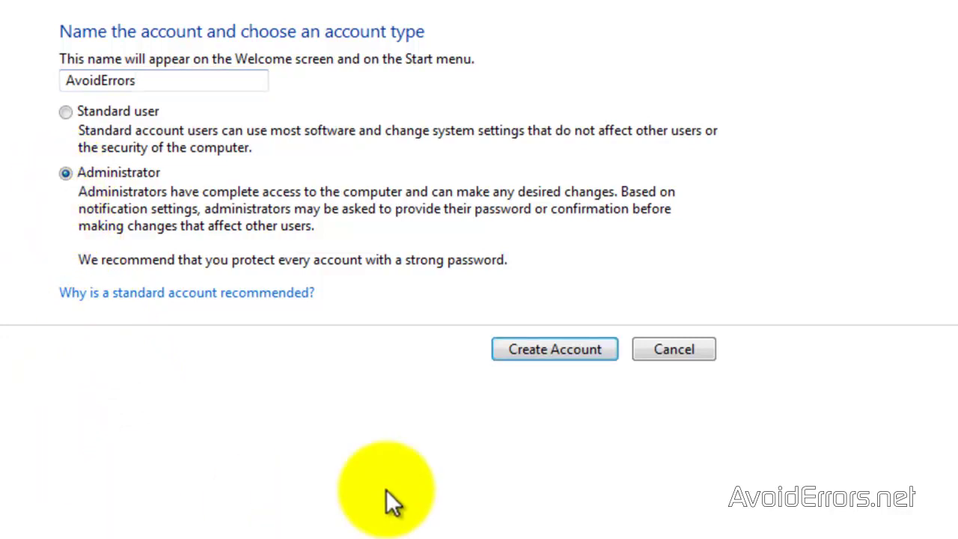
pyautogui.click(505, 356)
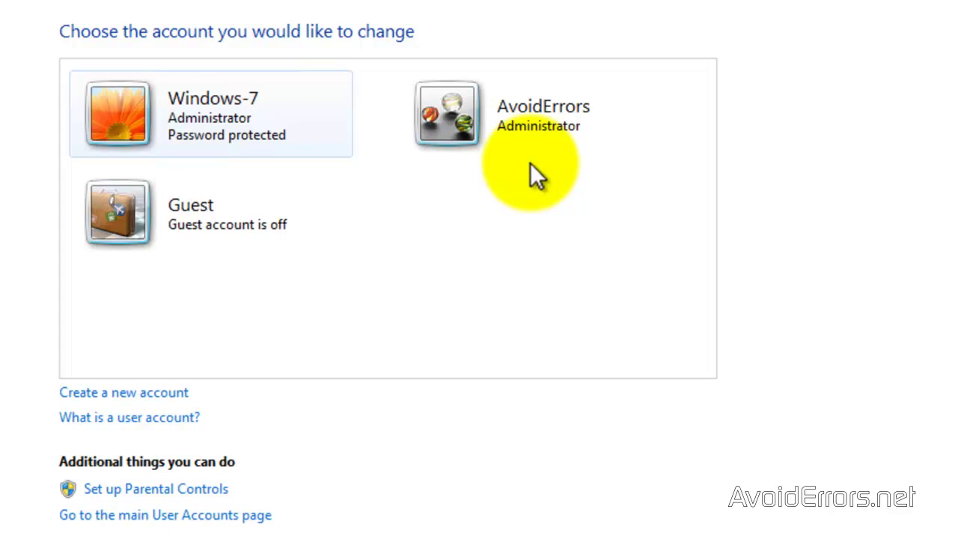
# - Give AvoidErrors a password, confirm it, and set the password hint 'AvoidErrors'
pyautogui.click(456, 131)
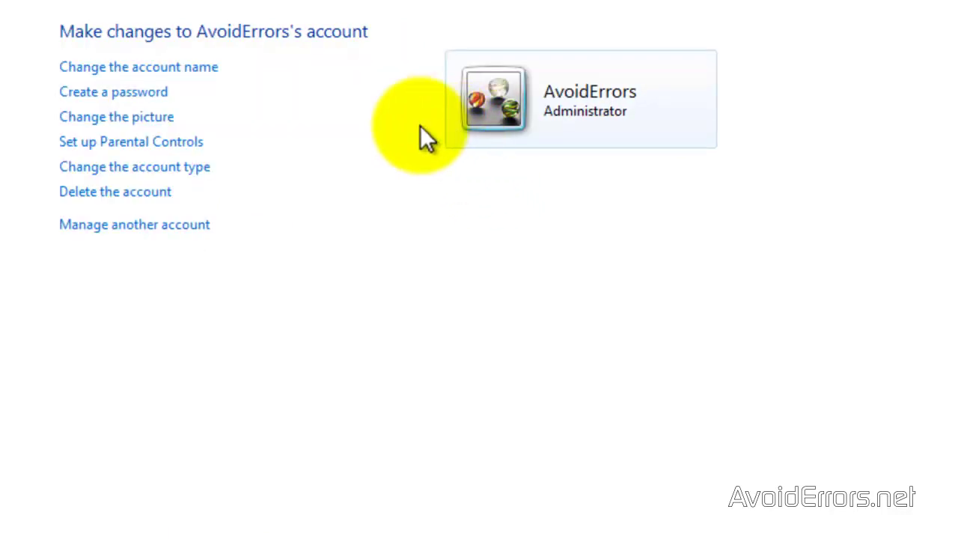
pyautogui.click(161, 92)
pyautogui.write('•••••••')
pyautogui.press('Tab')
pyautogui.write('•••')
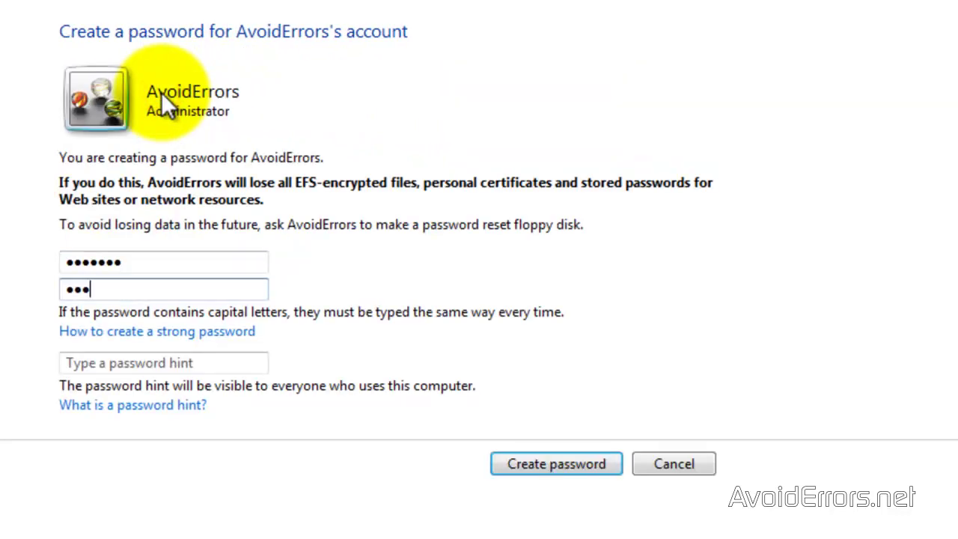
pyautogui.write('••••')
pyautogui.press('Tab')
pyautogui.press('Tab')
pyautogui.write('A')
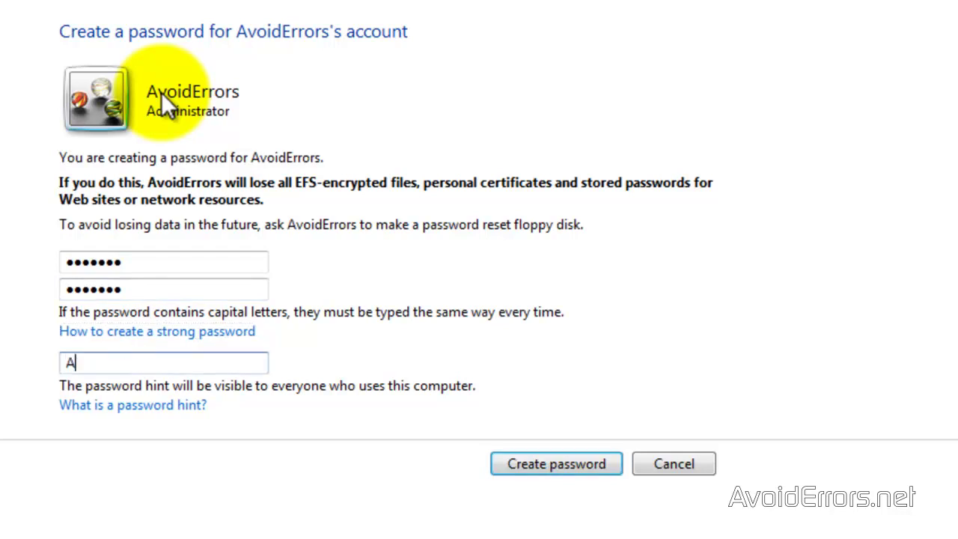
pyautogui.write('voidErrors')
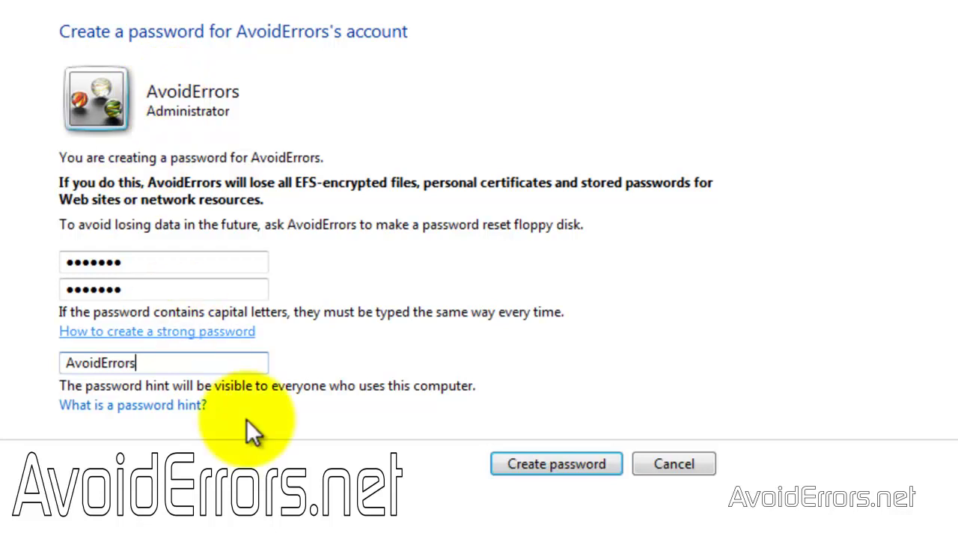
pyautogui.click(499, 470)
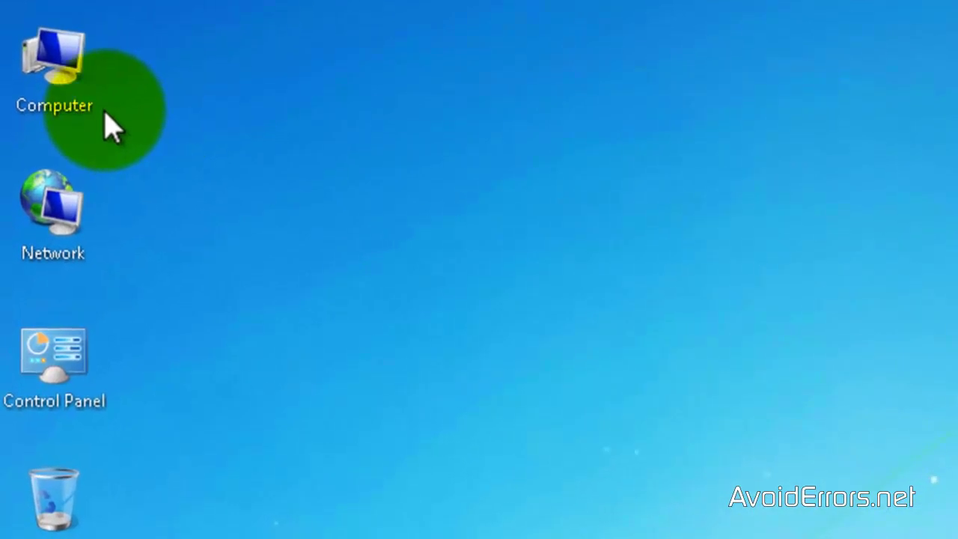
# - Open the Remote settings of System Properties from the Computer context menu
pyautogui.rightClick(43, 146)
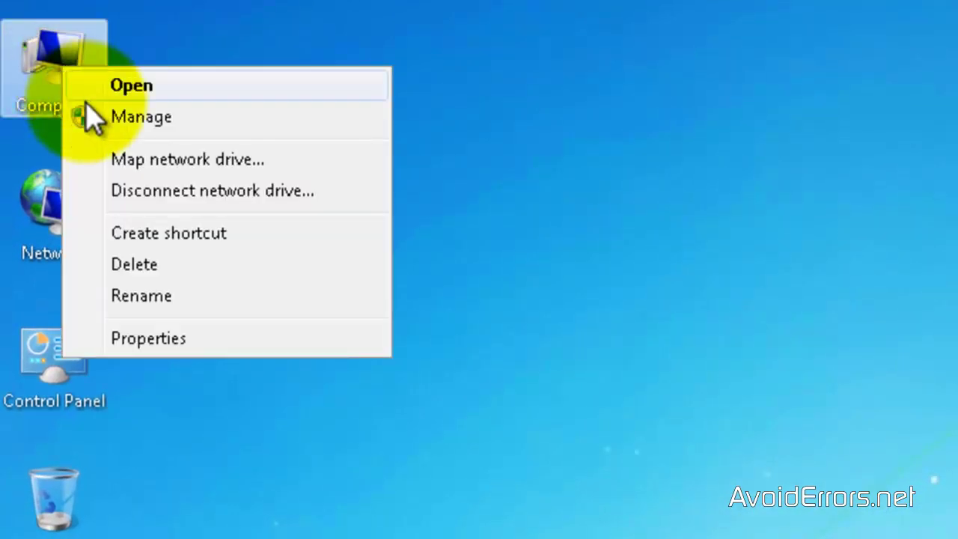
pyautogui.click(81, 336)
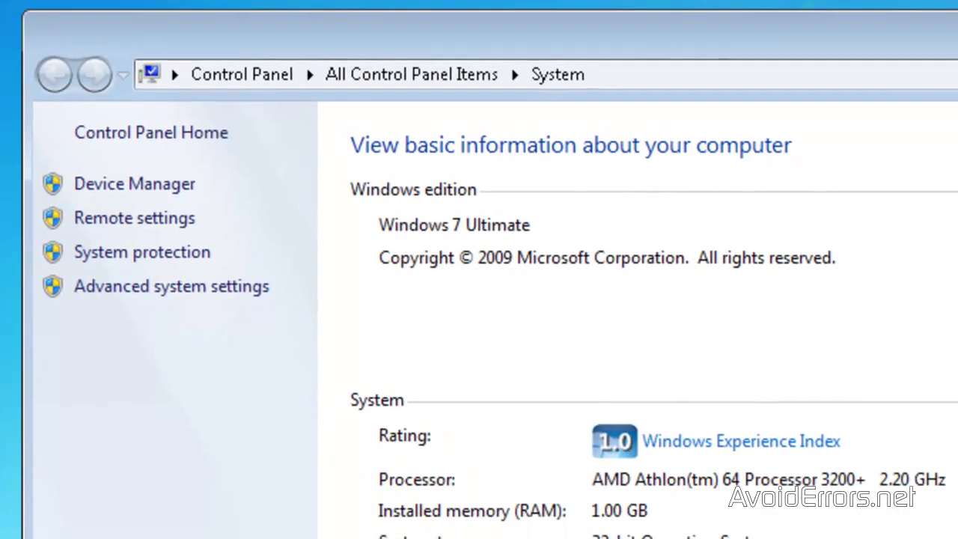
pyautogui.click(53, 218)
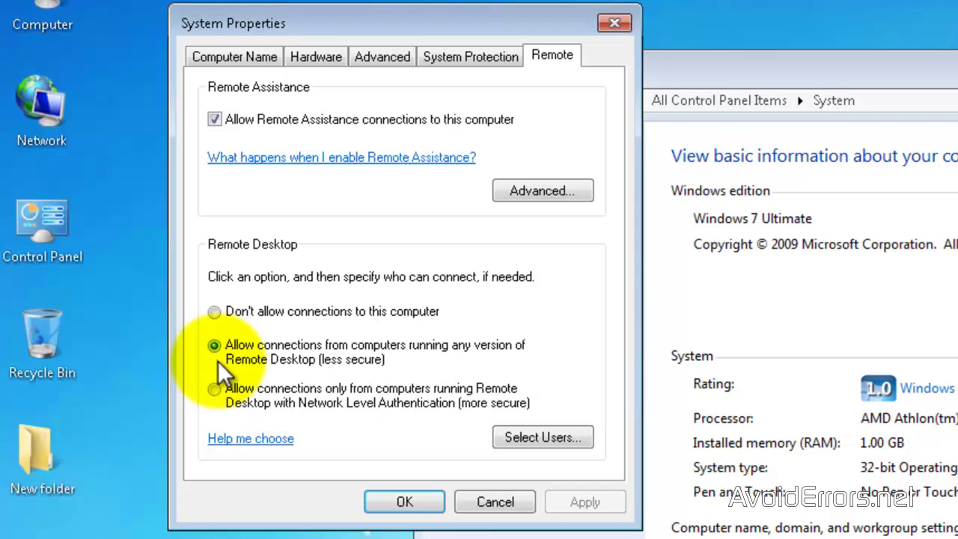
# - Check the Remote Desktop Users list, then close System Properties and the System window unchanged
pyautogui.click(500, 439)
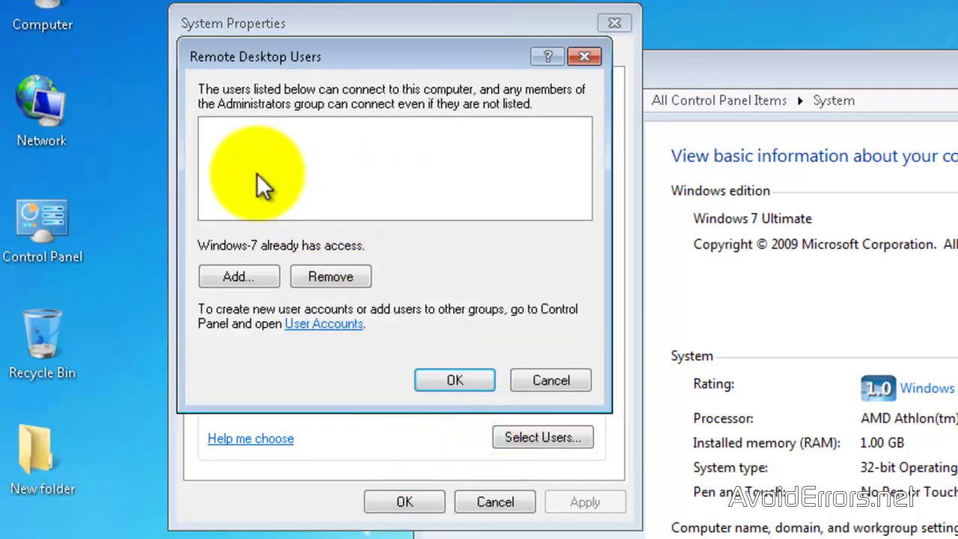
pyautogui.click(527, 381)
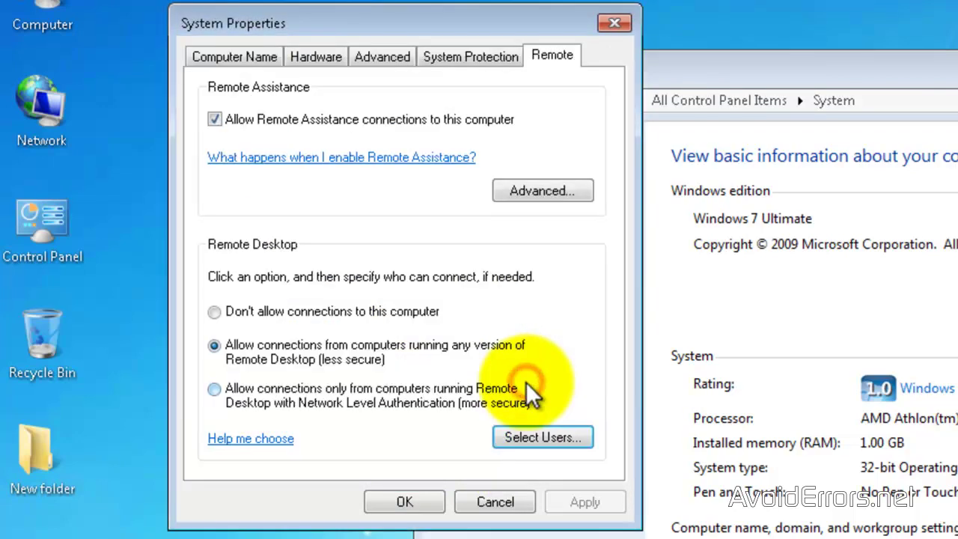
pyautogui.click(495, 502)
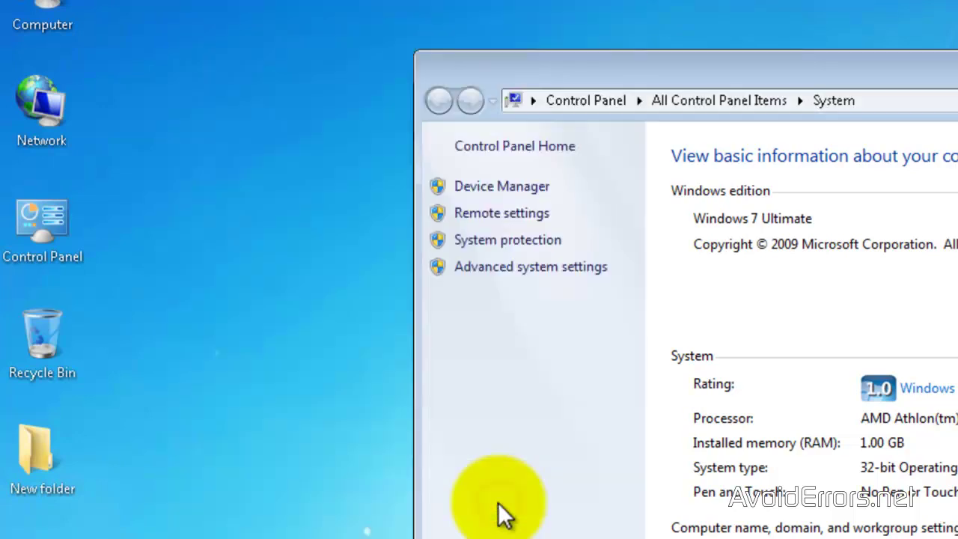
pyautogui.hotkey('alt', 'F4')
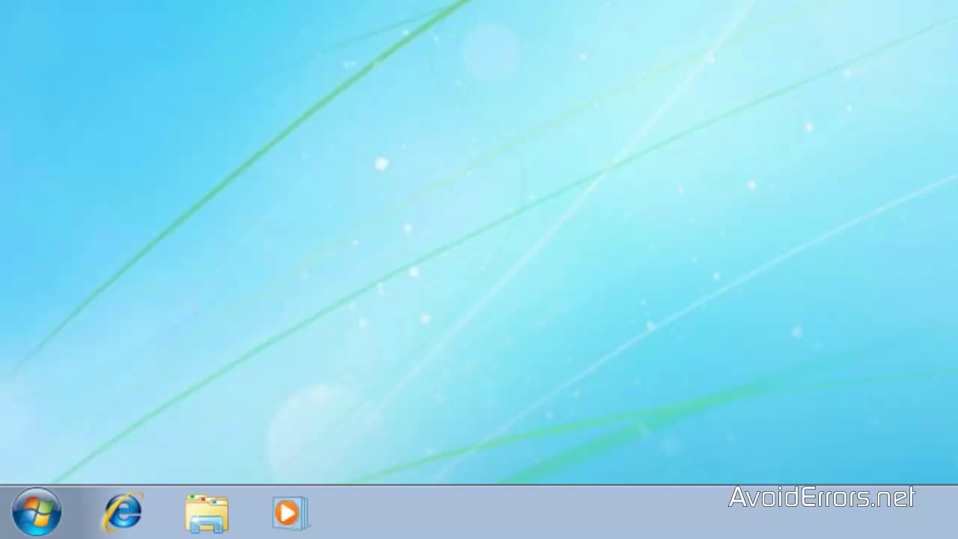
# - Launch Command Prompt via a cmd search and run ipconfig to read IPv4 192.168.1.112
pyautogui.click(35, 506)
pyautogui.write('cmd')
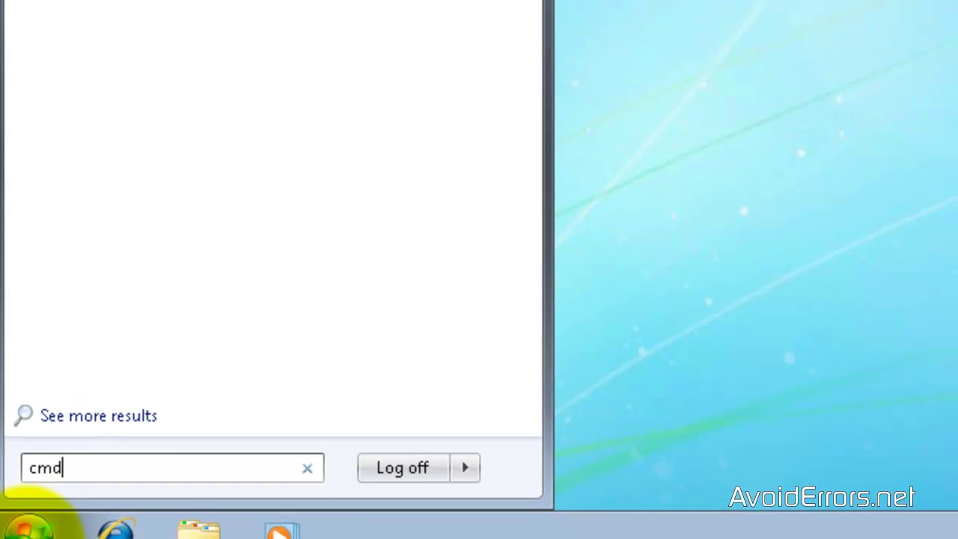
pyautogui.press('Return')
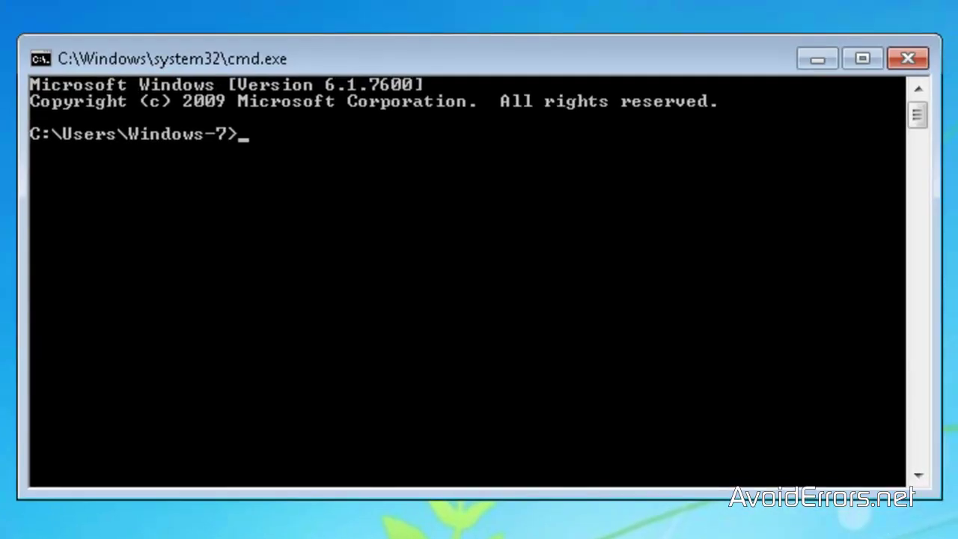
pyautogui.write('ipconfig')
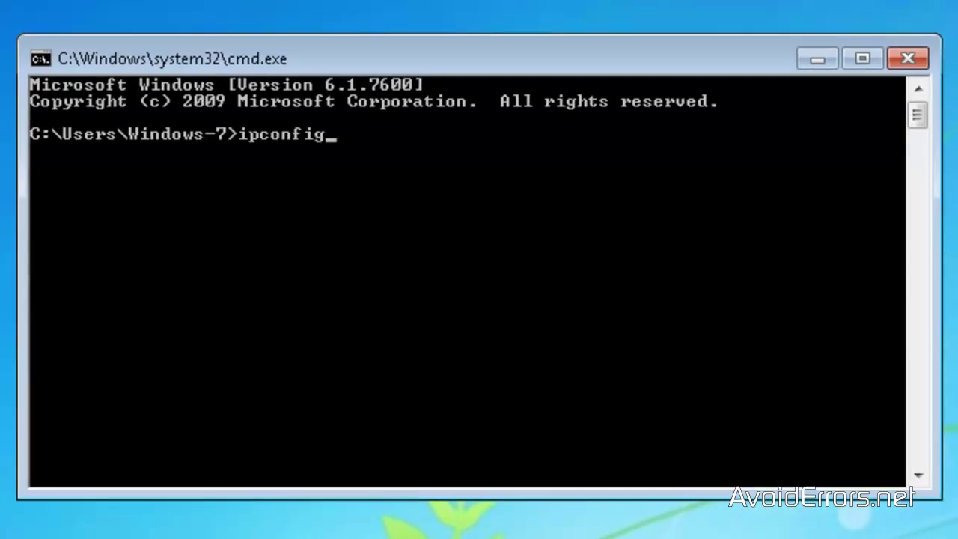
pyautogui.press('Return')
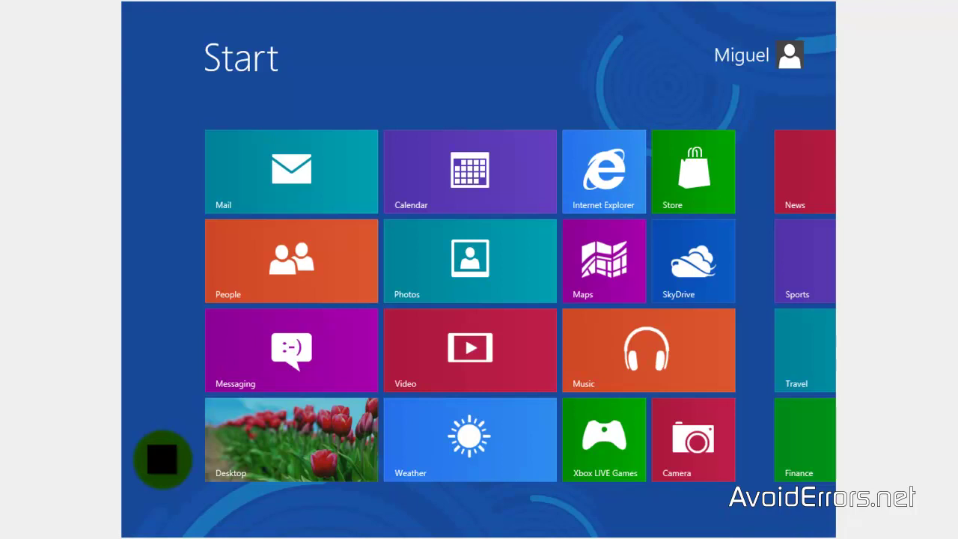
# - Search 'remote' on the Start screen and launch Remote Desktop Connection
pyautogui.write('rem')
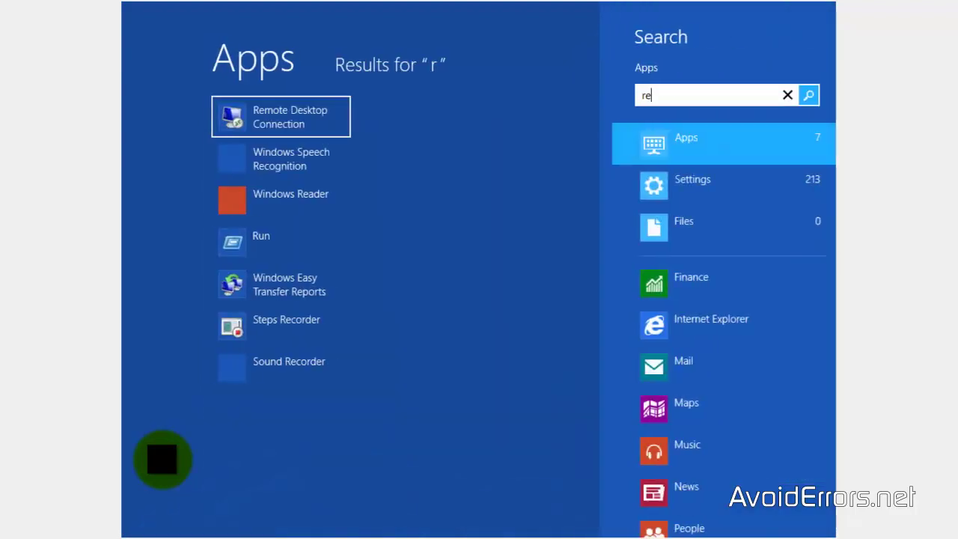
pyautogui.write('ote')
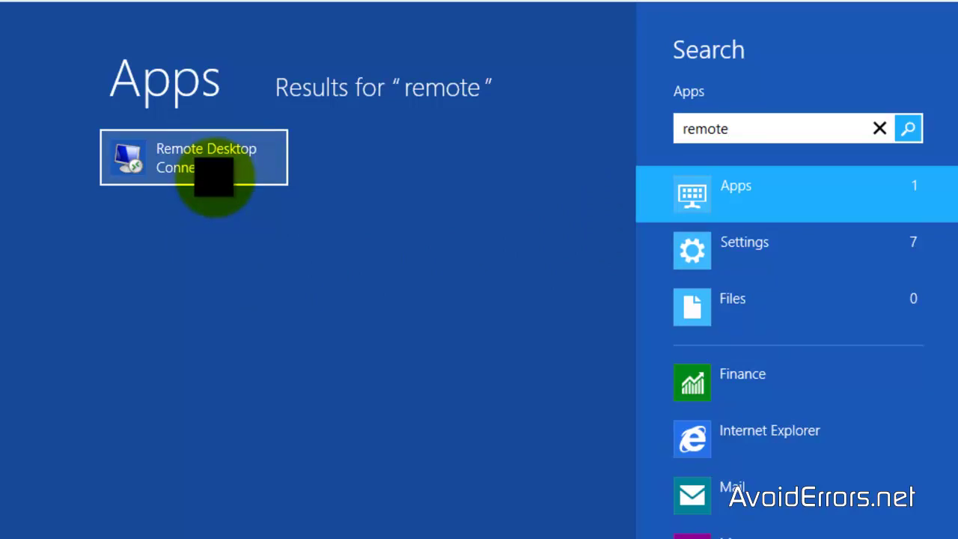
pyautogui.click(214, 176)
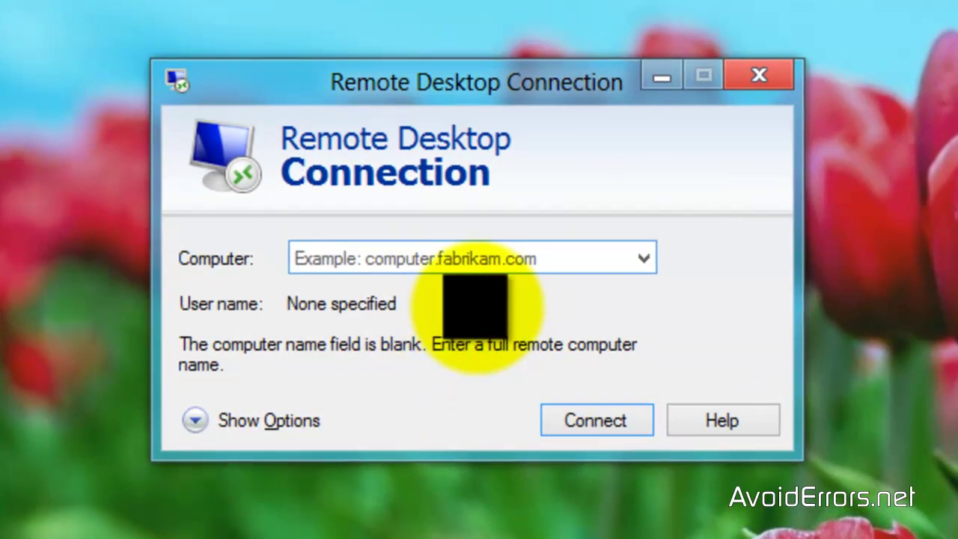
# - Connect to 192.168.1.112 as user AvoidErrors, entering the account password
pyautogui.write('192.168.1.112')
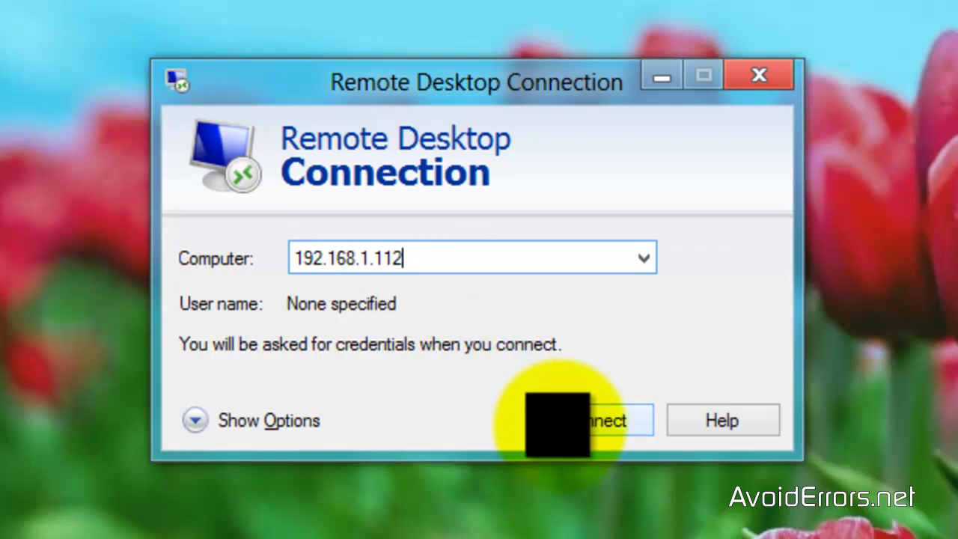
pyautogui.click(592, 421)
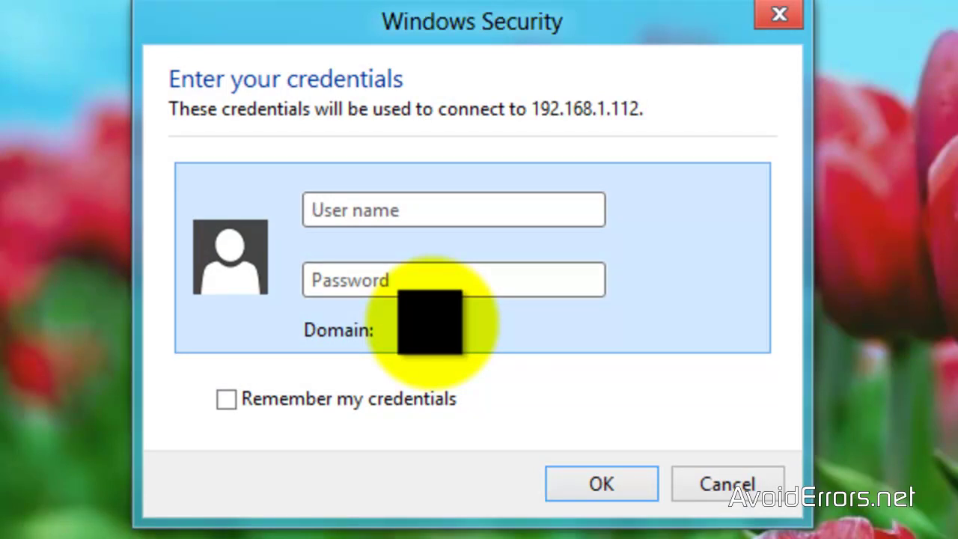
pyautogui.write('AvoidErrors')
pyautogui.press('Tab')
pyautogui.write('1234567')
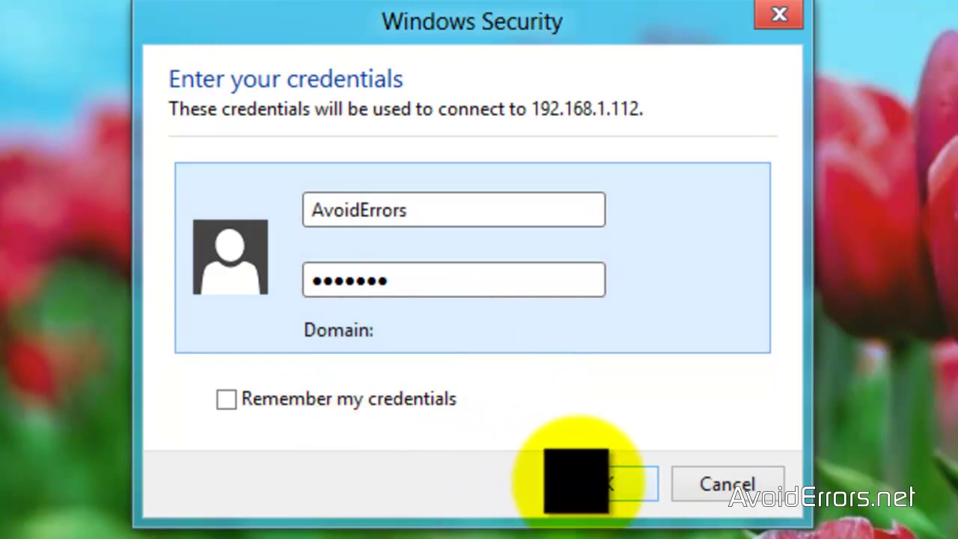
pyautogui.click(621, 483)
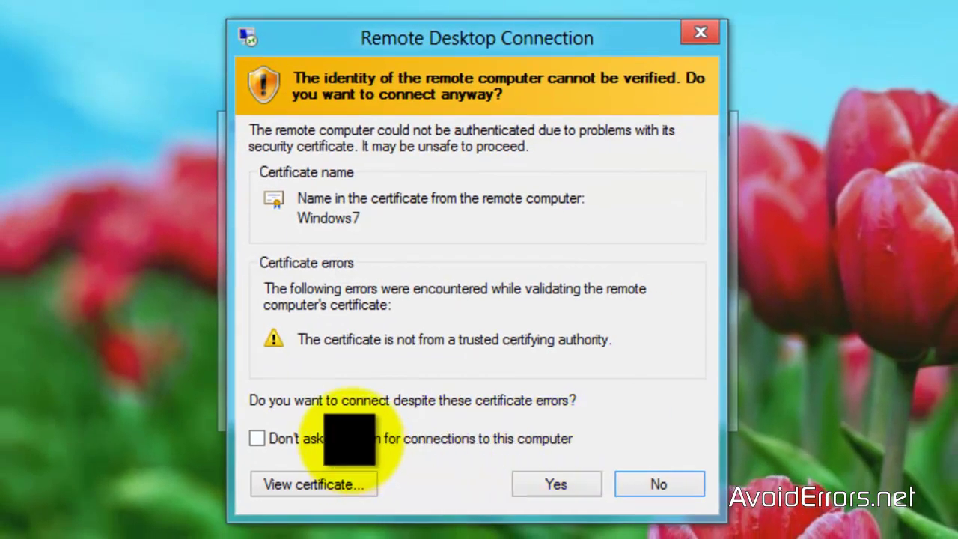
# - Turn on 'Don't ask me again' for this computer and accept its certificate to connect
pyautogui.click(340, 440)
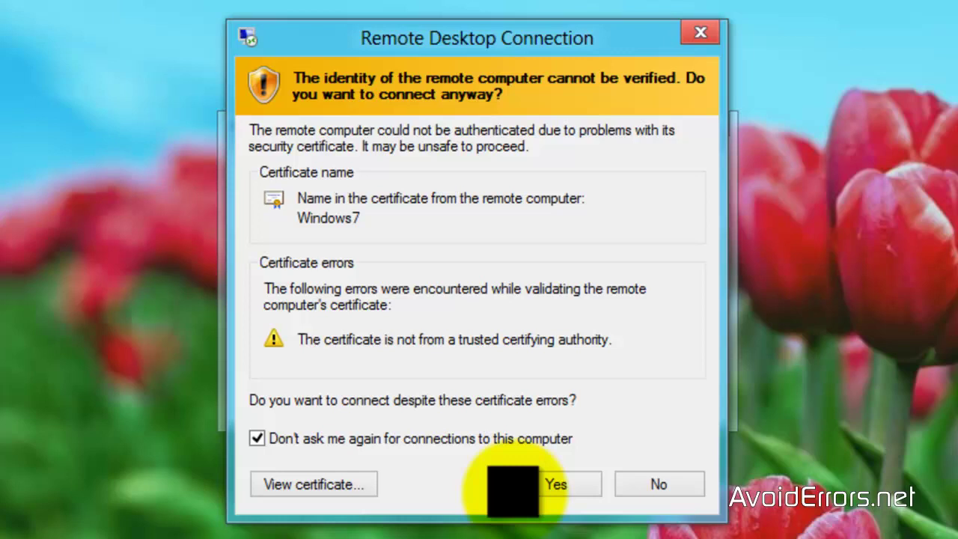
pyautogui.click(524, 484)
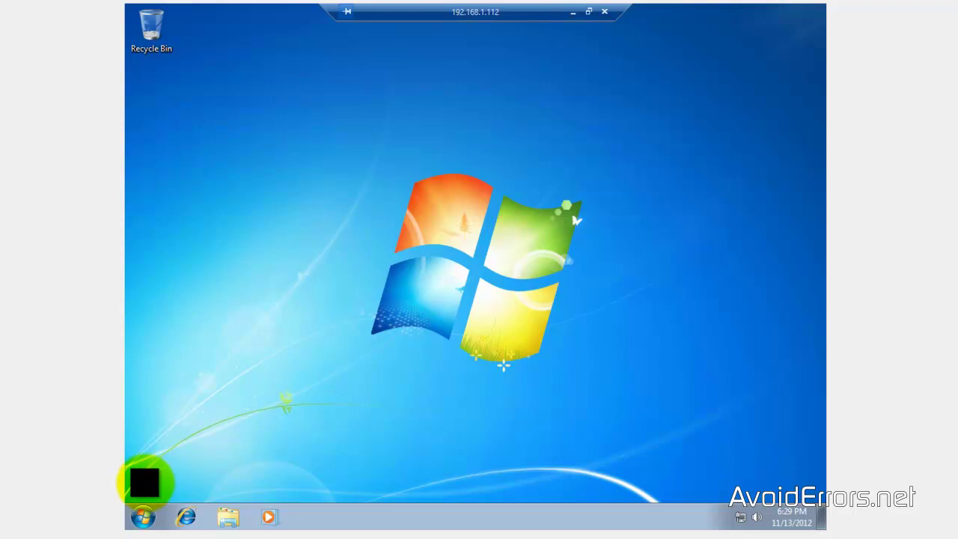
pyautogui.click(139, 517)
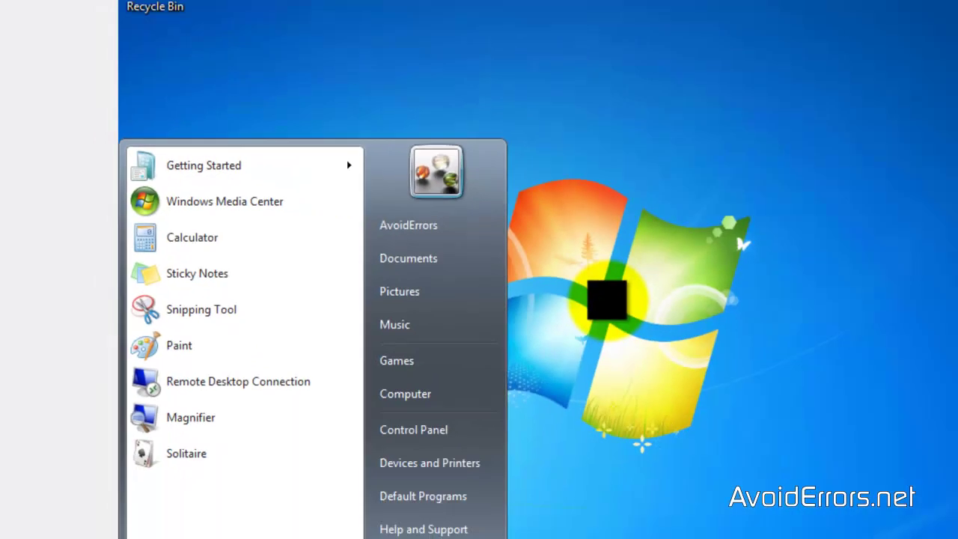
pyautogui.press('Escape')
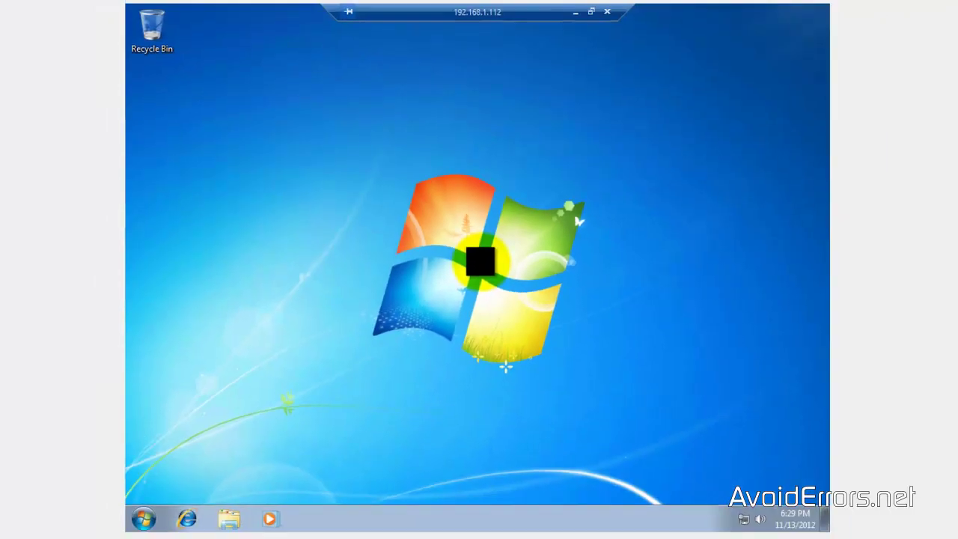